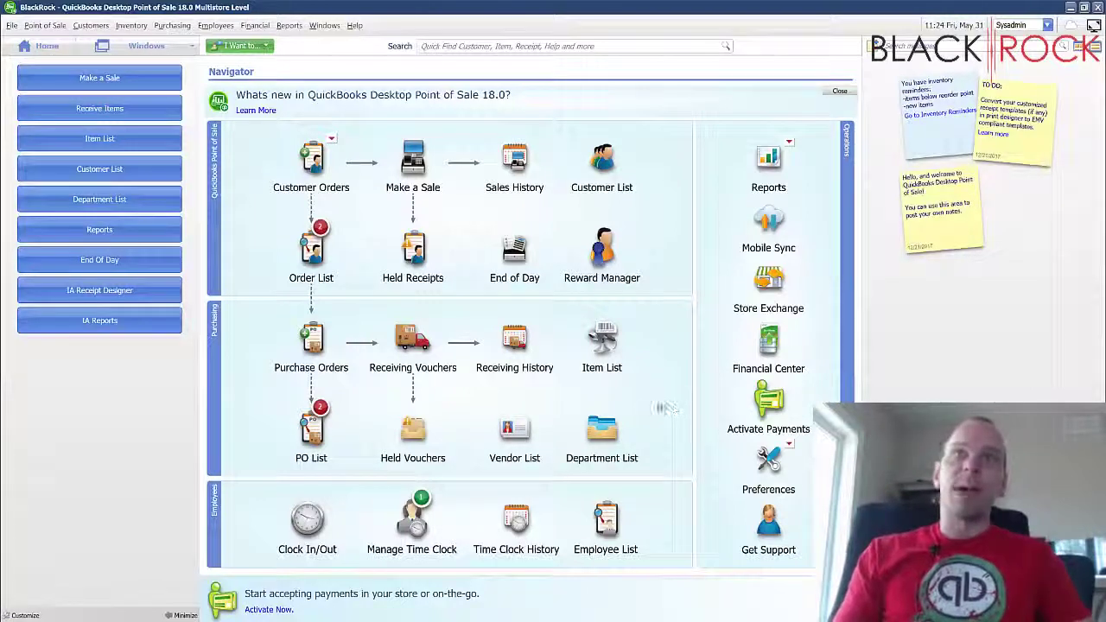
# Step: Review Sweet Merch's vendor details, pointing out its e-mail address and account number, then return home
pyautogui.click(515, 430)
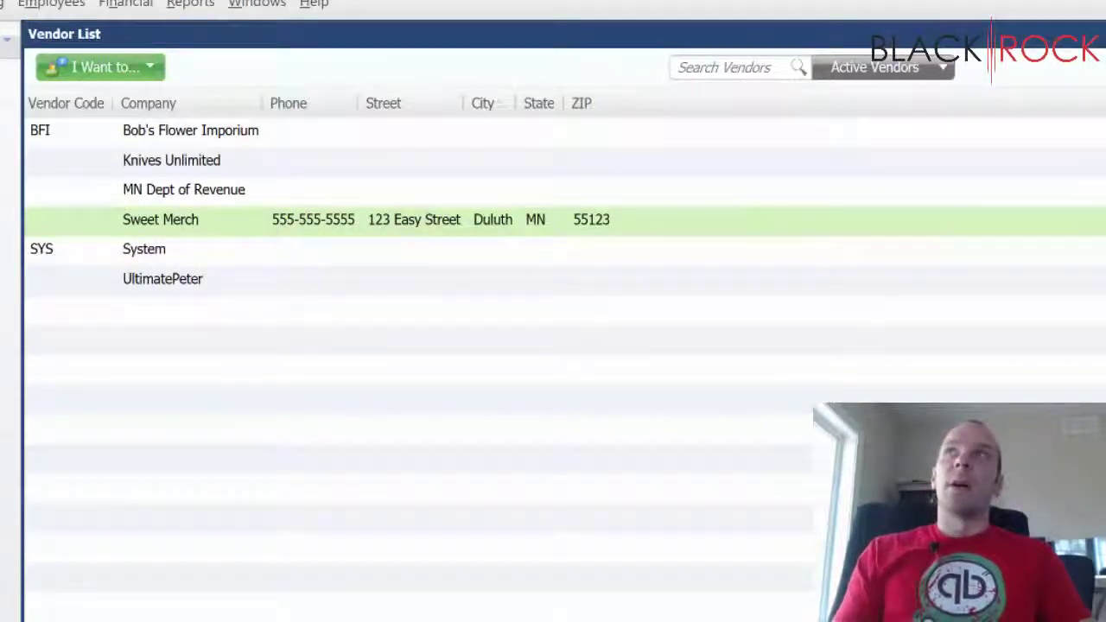
pyautogui.doubleClick(158, 216)
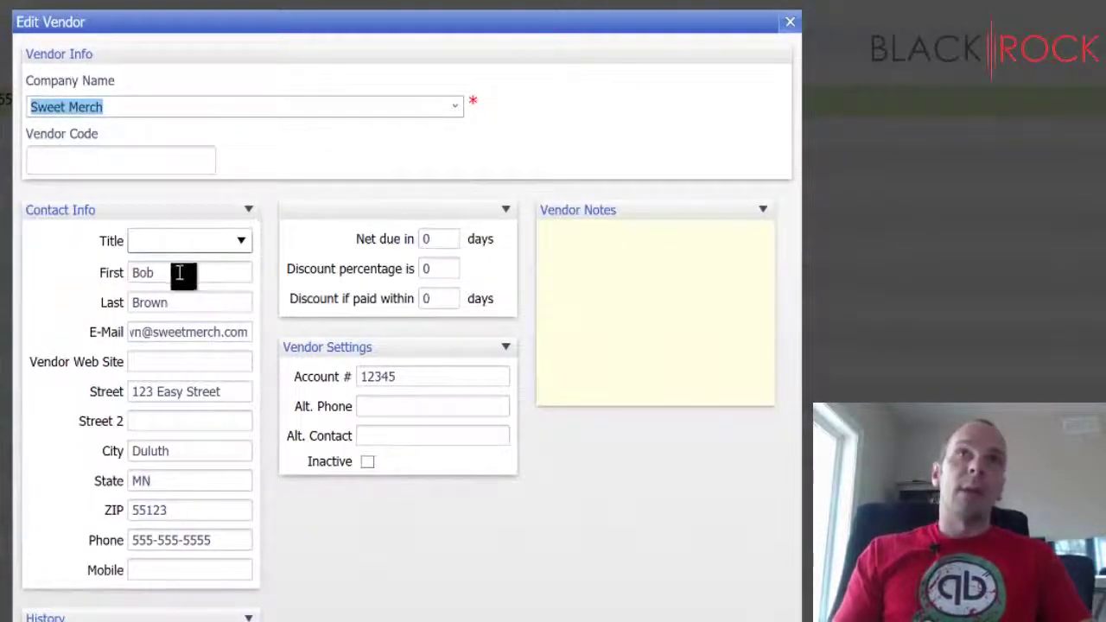
pyautogui.click(144, 333)
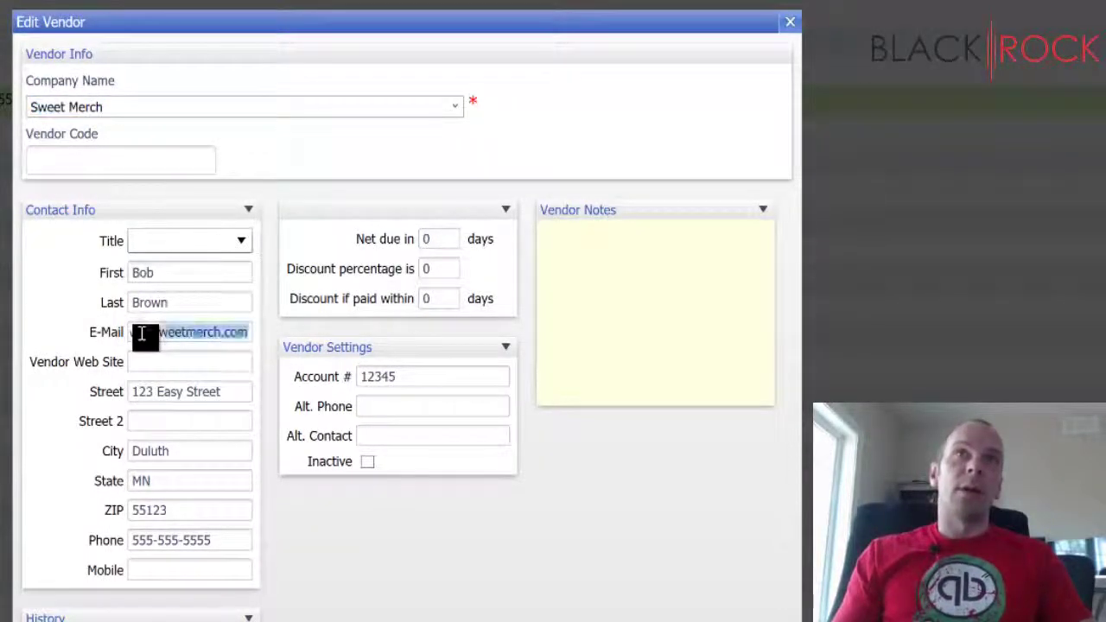
pyautogui.click(173, 331)
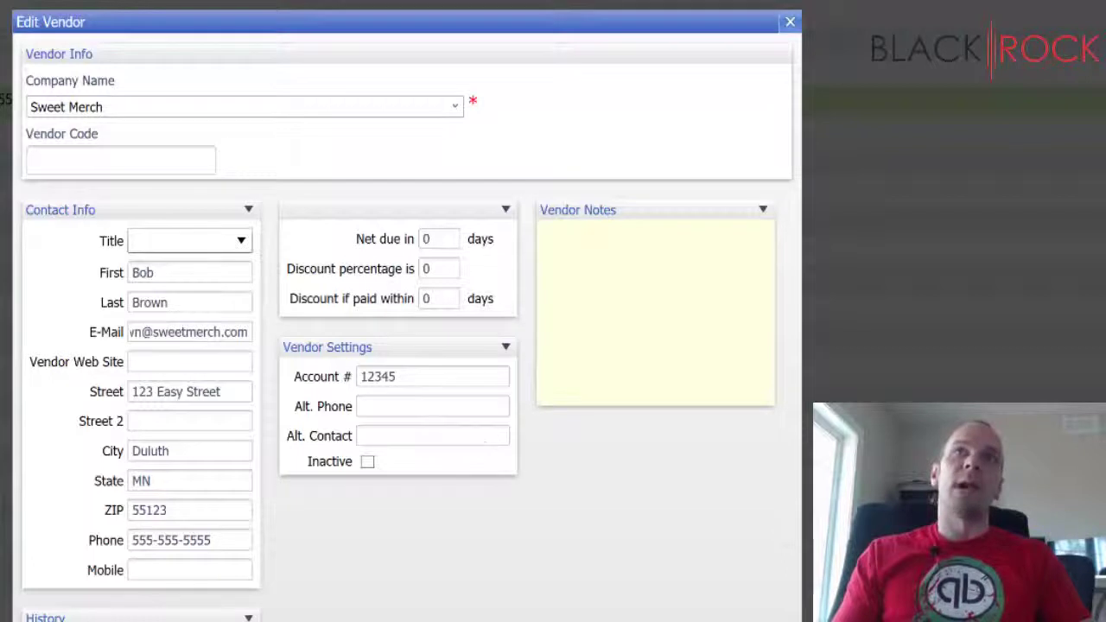
pyautogui.click(388, 378)
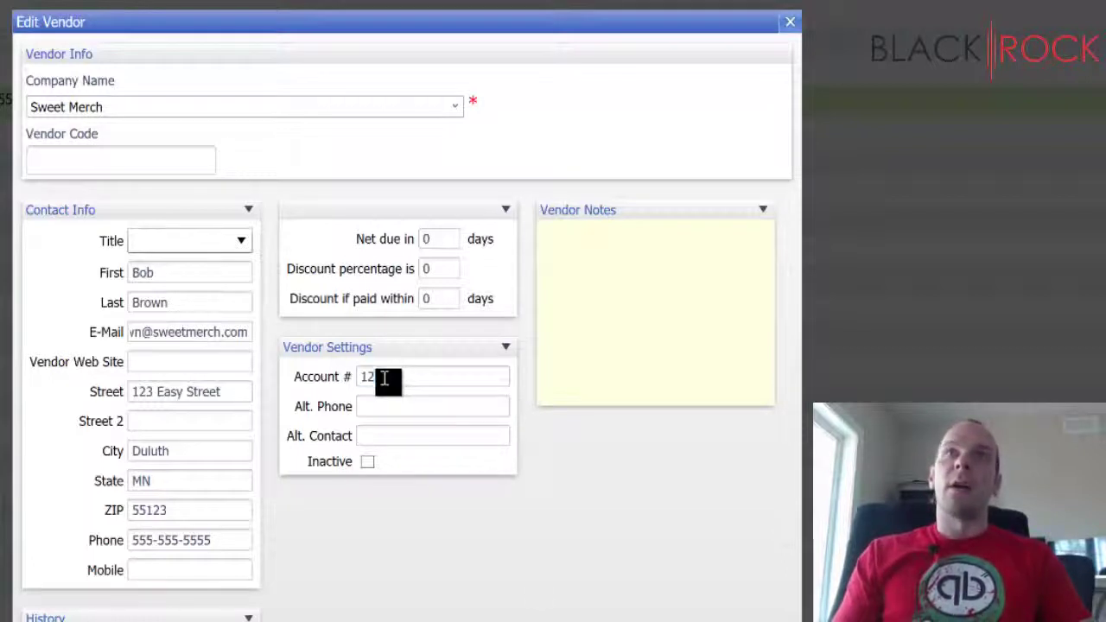
pyautogui.click(430, 380)
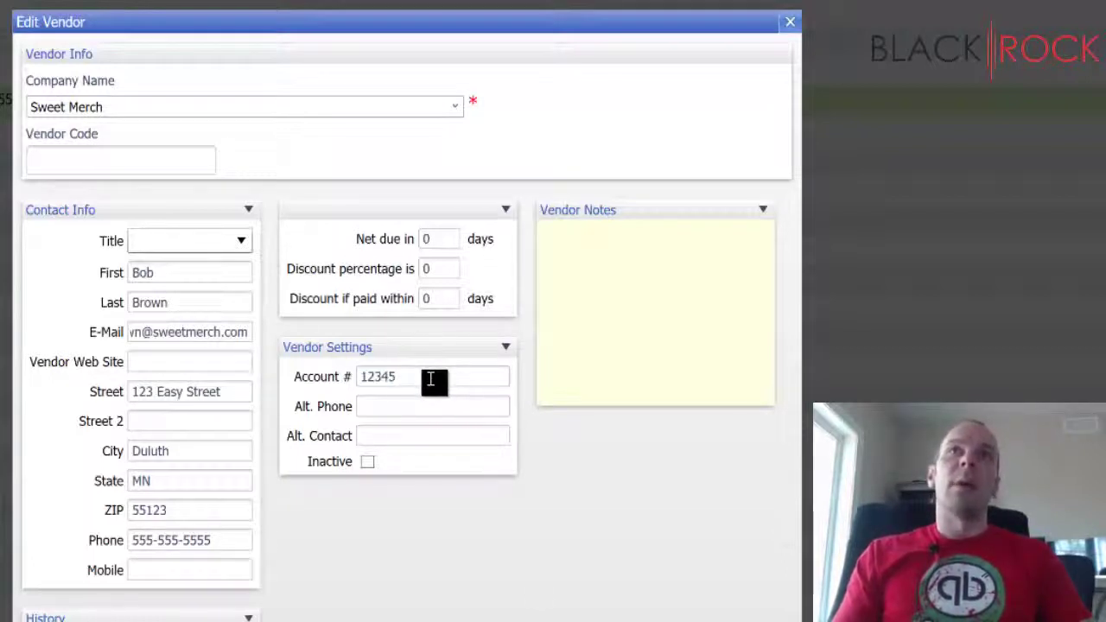
pyautogui.moveTo(361, 377); pyautogui.dragTo(406, 380)
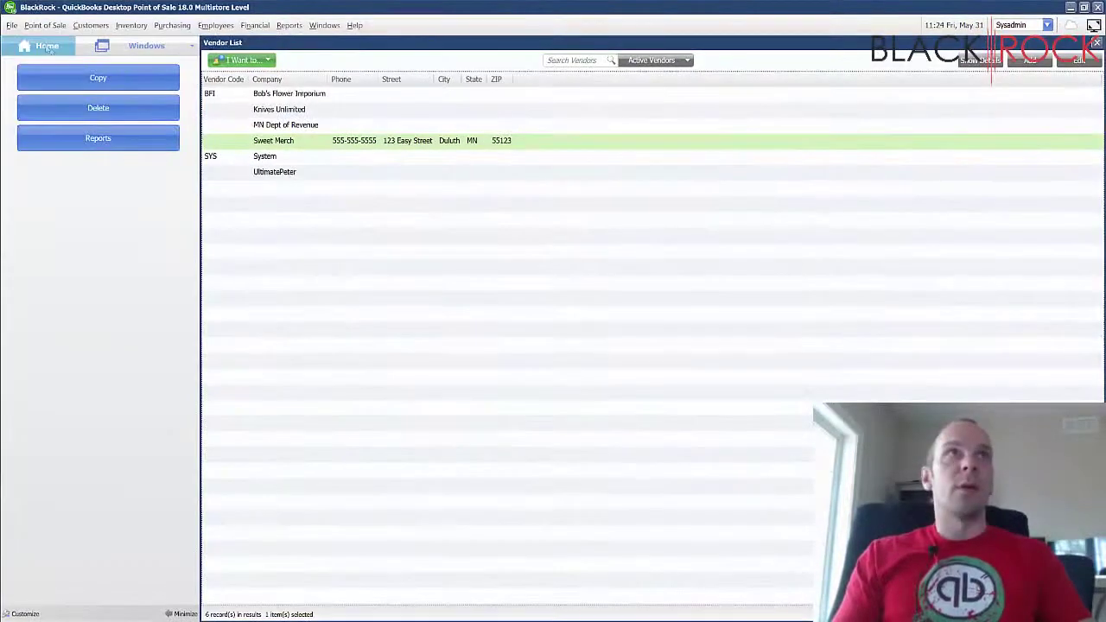
pyautogui.click(48, 47)
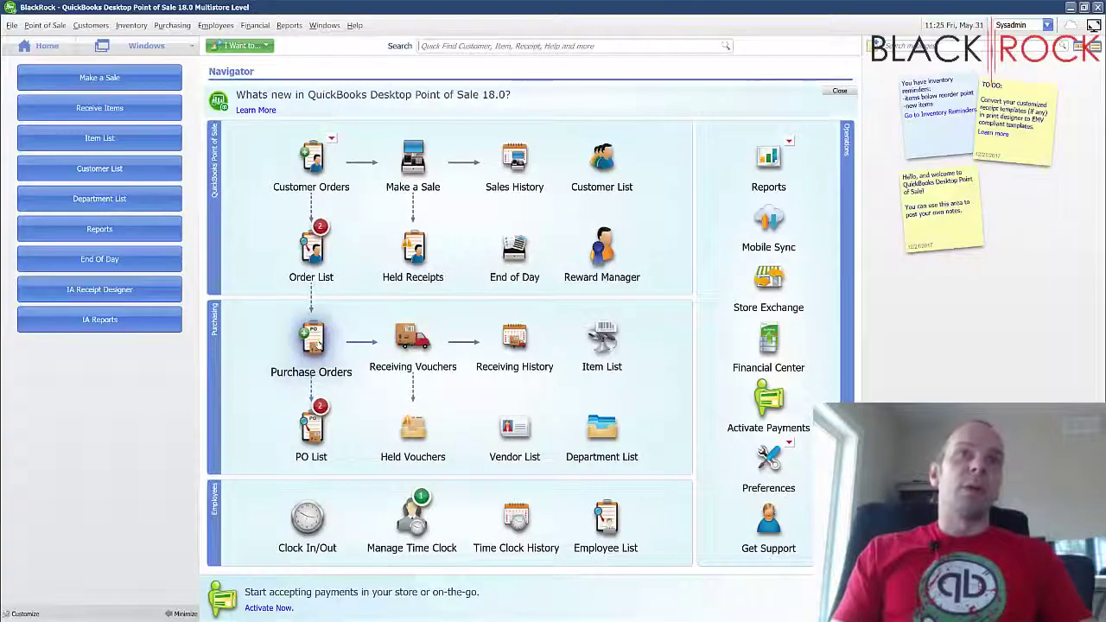
# Step: Start a new purchase order with vendor Sweet Merch, trying and clearing a 'shirt' item search
pyautogui.click(318, 343)
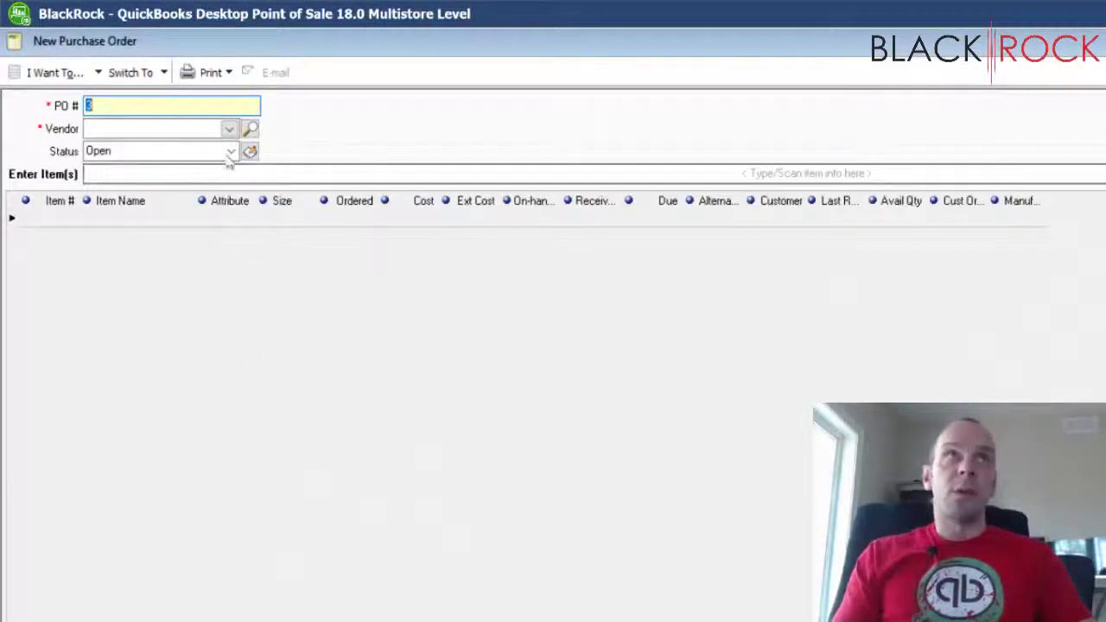
pyautogui.click(229, 129)
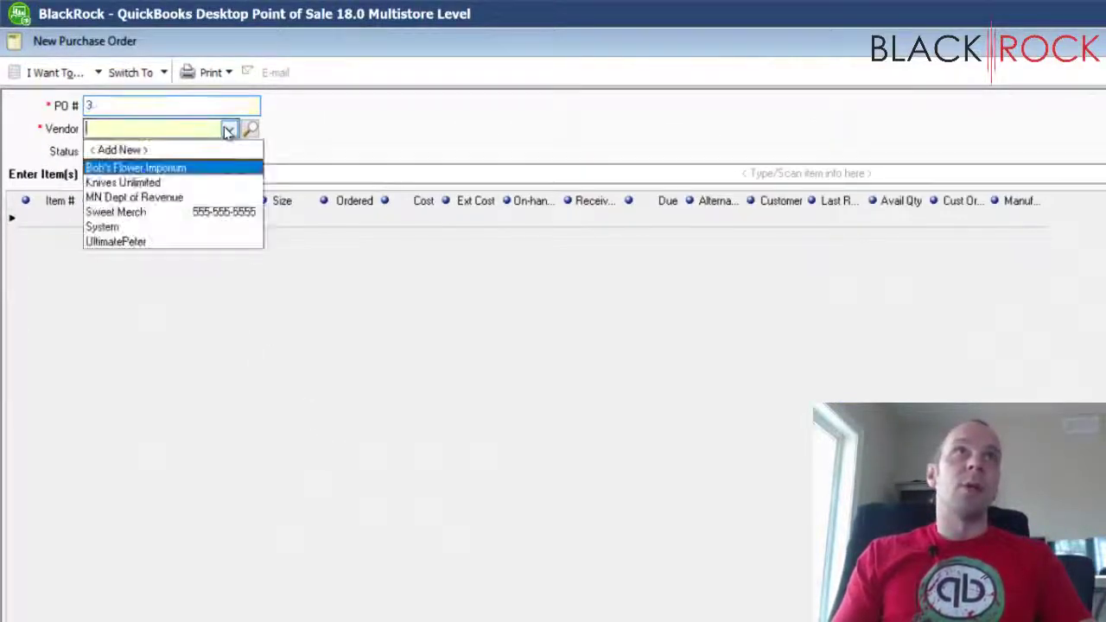
pyautogui.click(162, 213)
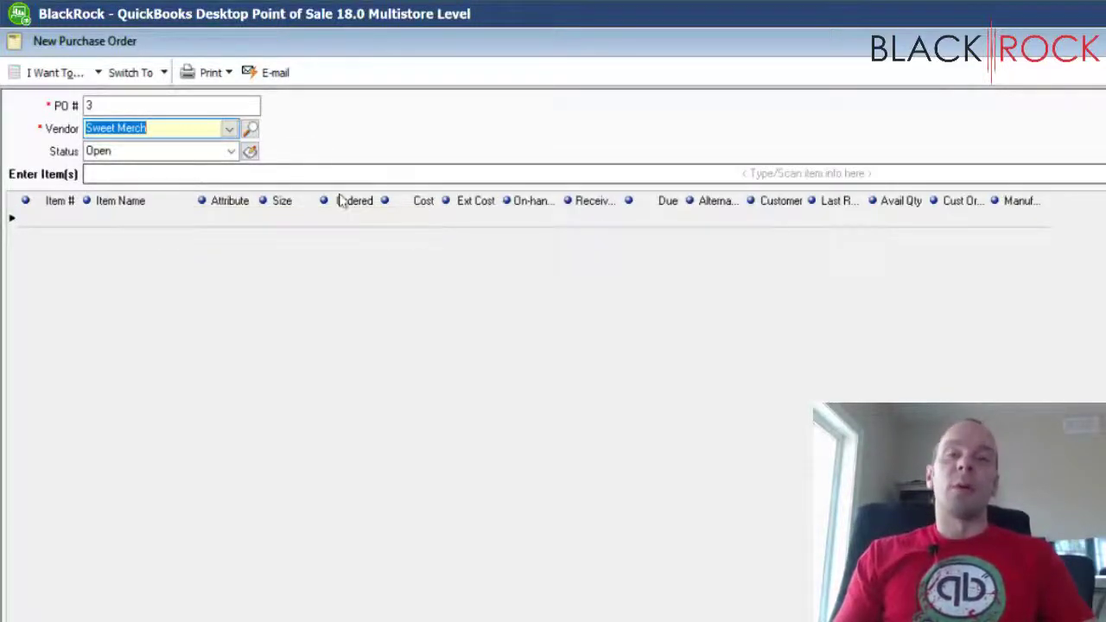
pyautogui.click(1062, 116)
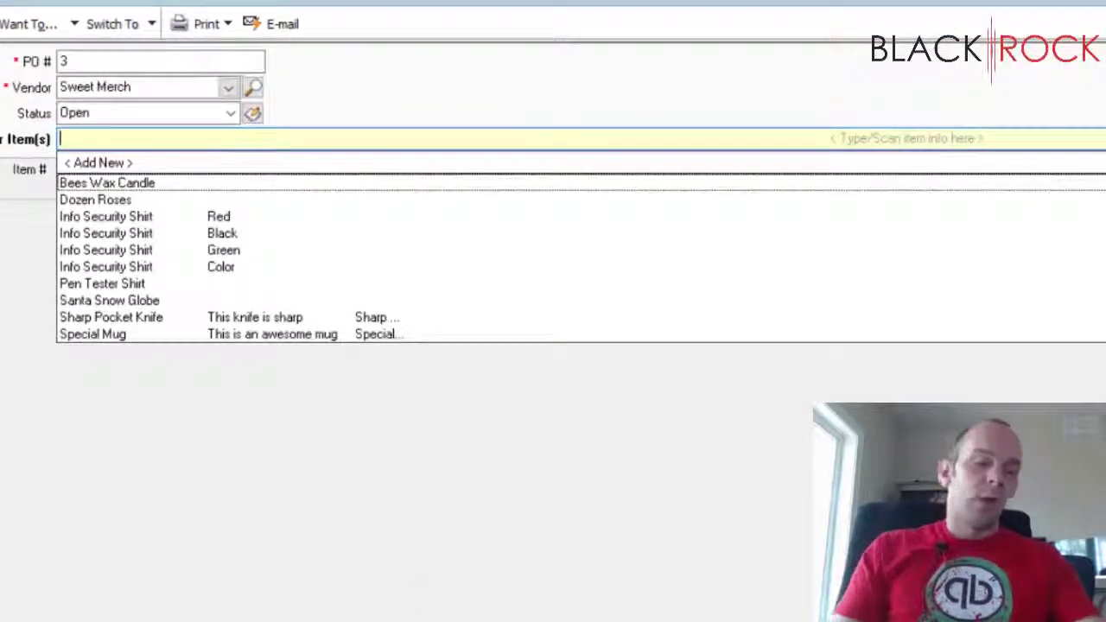
pyautogui.write('shirt')
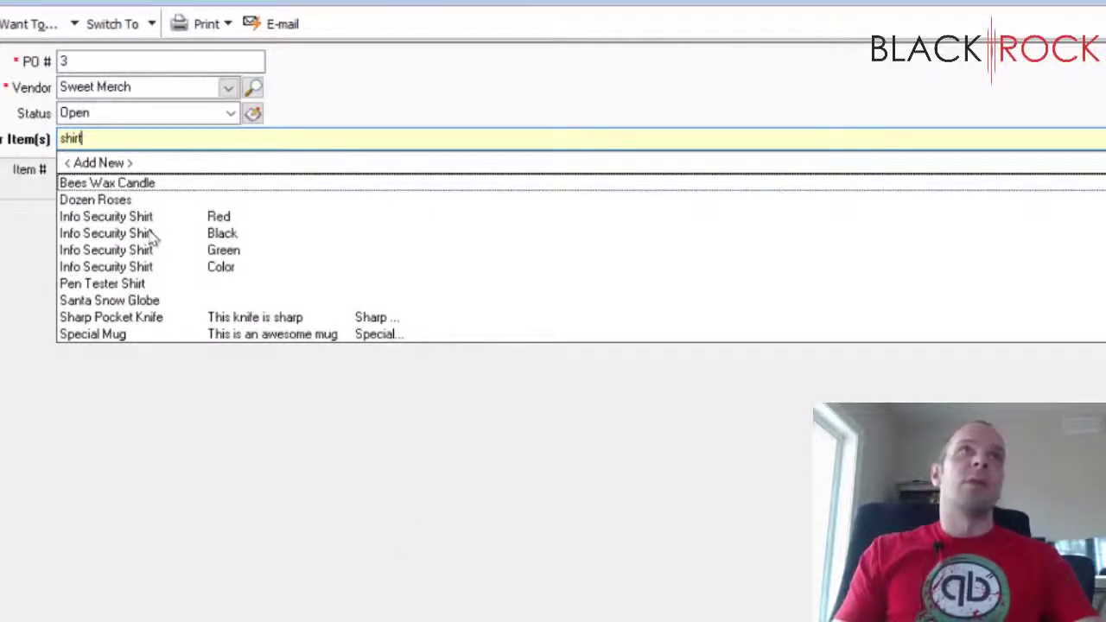
pyautogui.press('BackSpace')
pyautogui.press('BackSpace')
pyautogui.press('BackSpace')
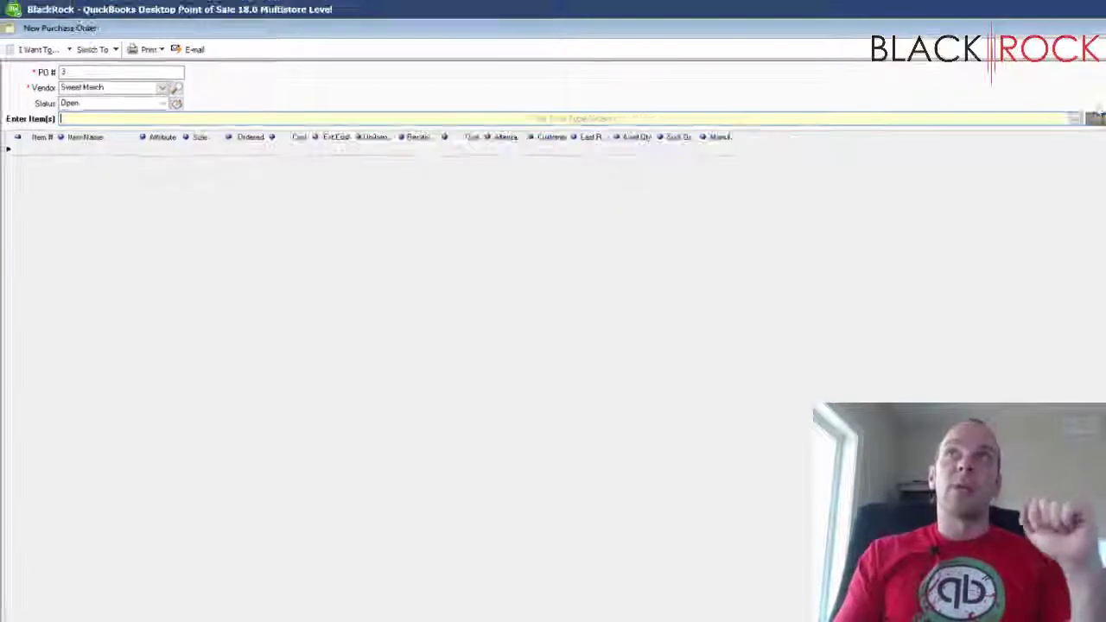
pyautogui.click(1075, 119)
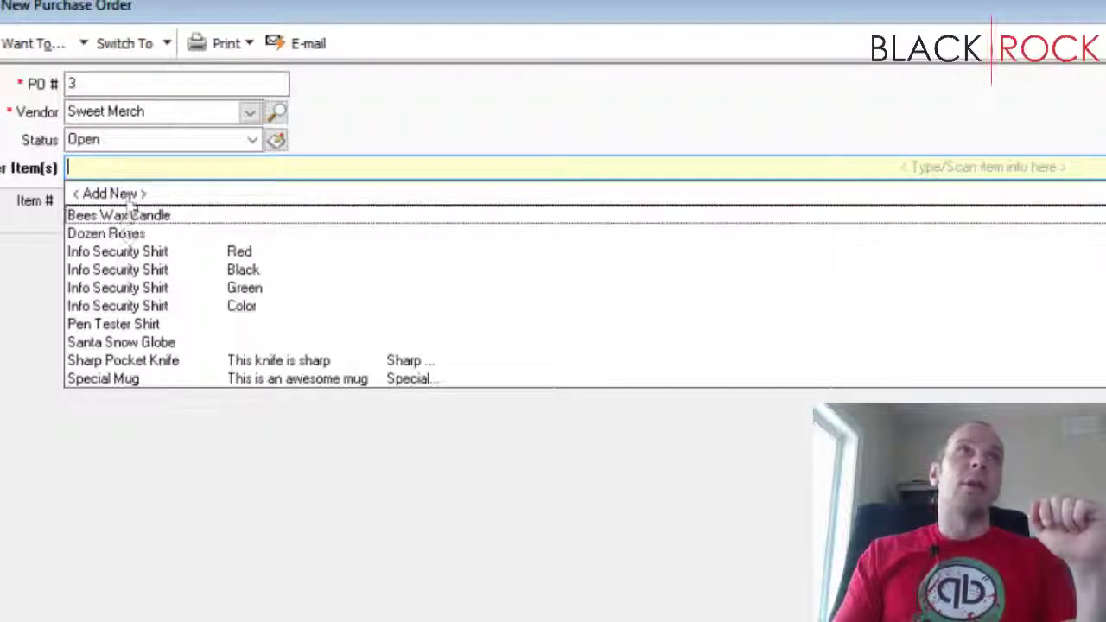
pyautogui.click(135, 197)
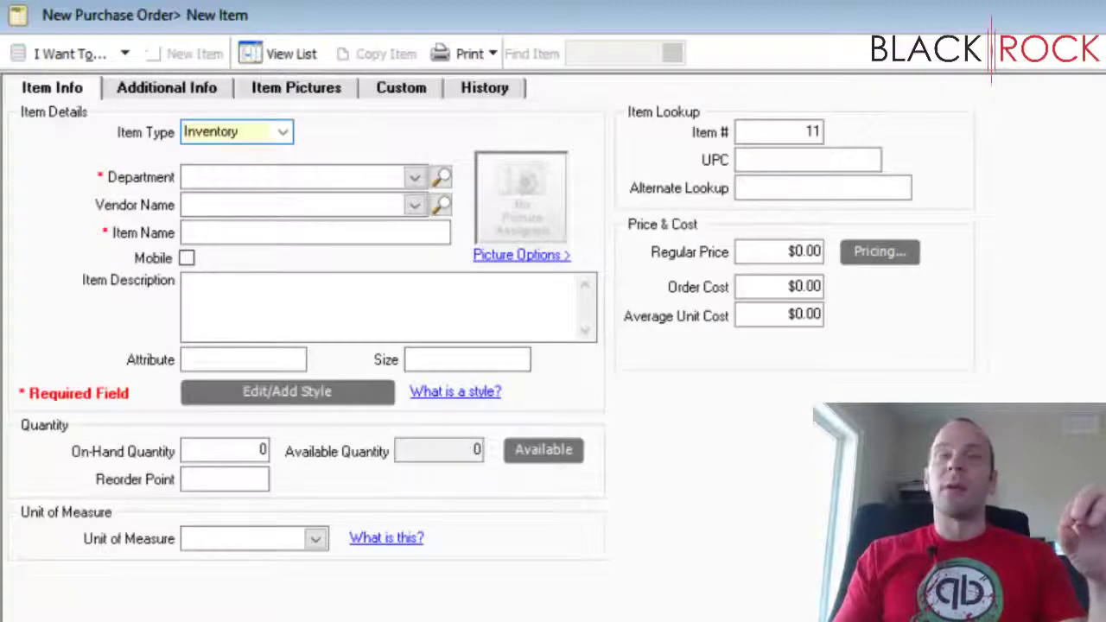
pyautogui.press('Escape')
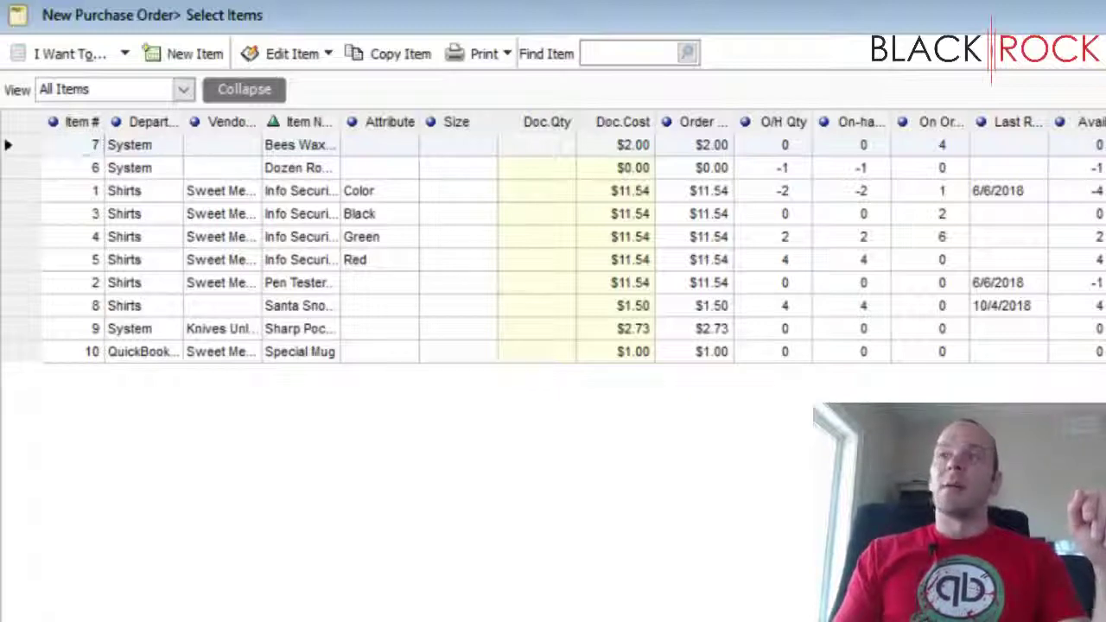
pyautogui.press('Escape')
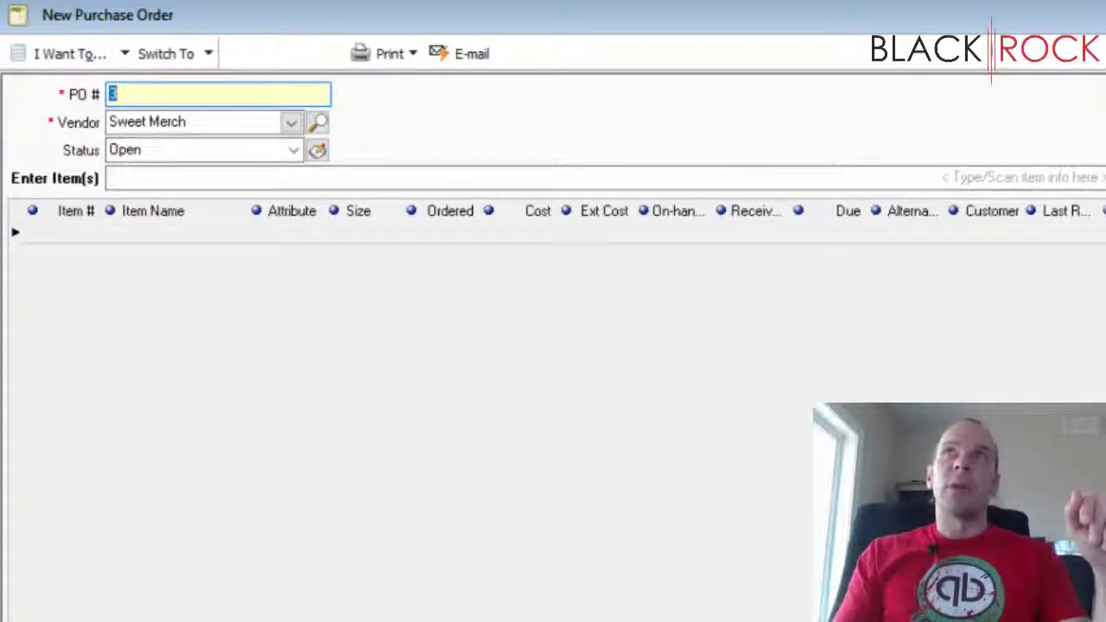
# Step: Add the green Info Security Shirt and the Pen Tester Shirt as order lines
pyautogui.click(778, 178)
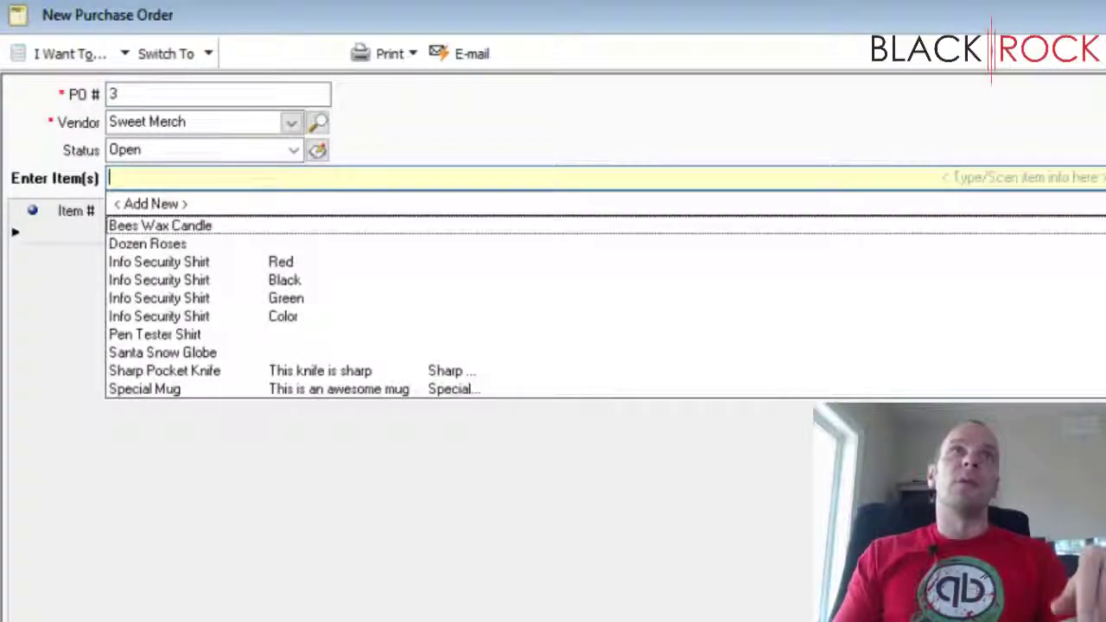
pyautogui.click(309, 298)
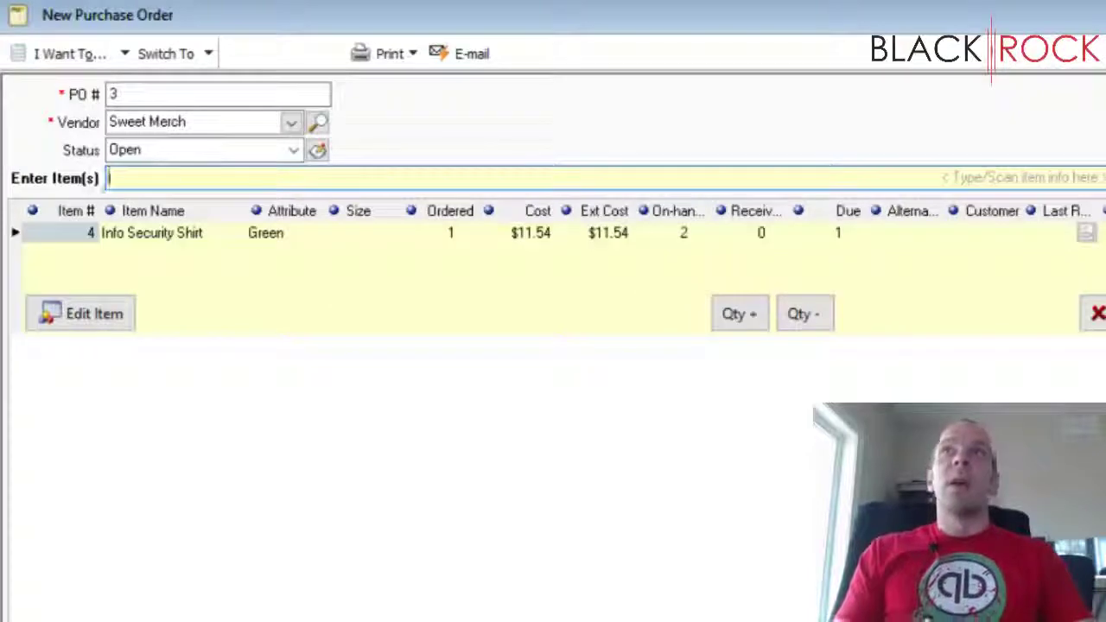
pyautogui.press('Down')
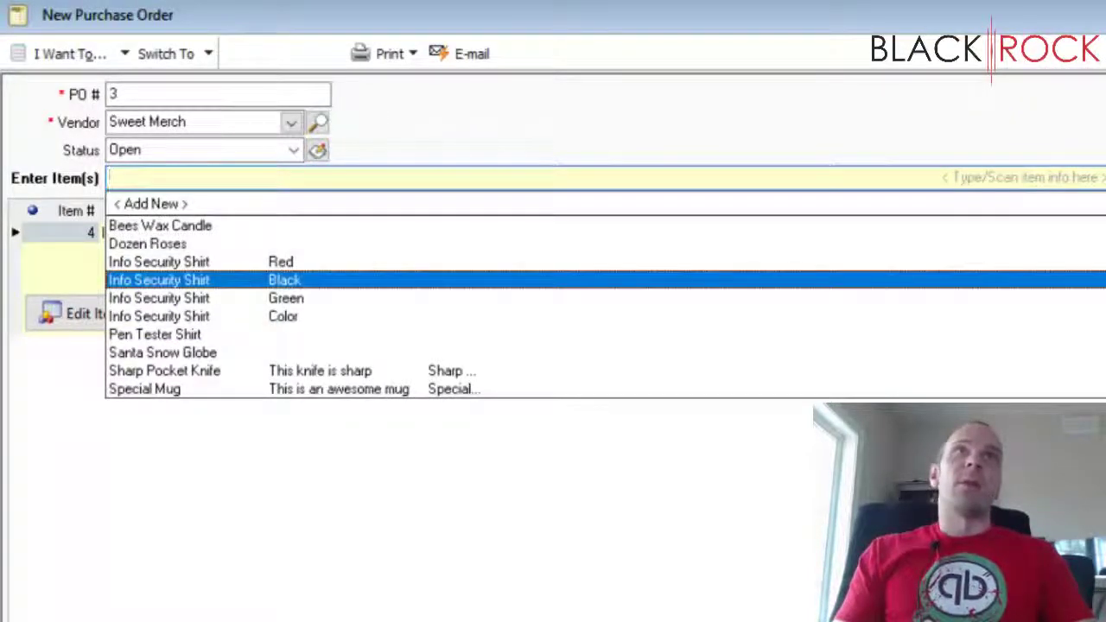
pyautogui.press('Down')
pyautogui.press('Down')
pyautogui.press('Down')
pyautogui.press('Down')
pyautogui.press('Down')
pyautogui.press('Up')
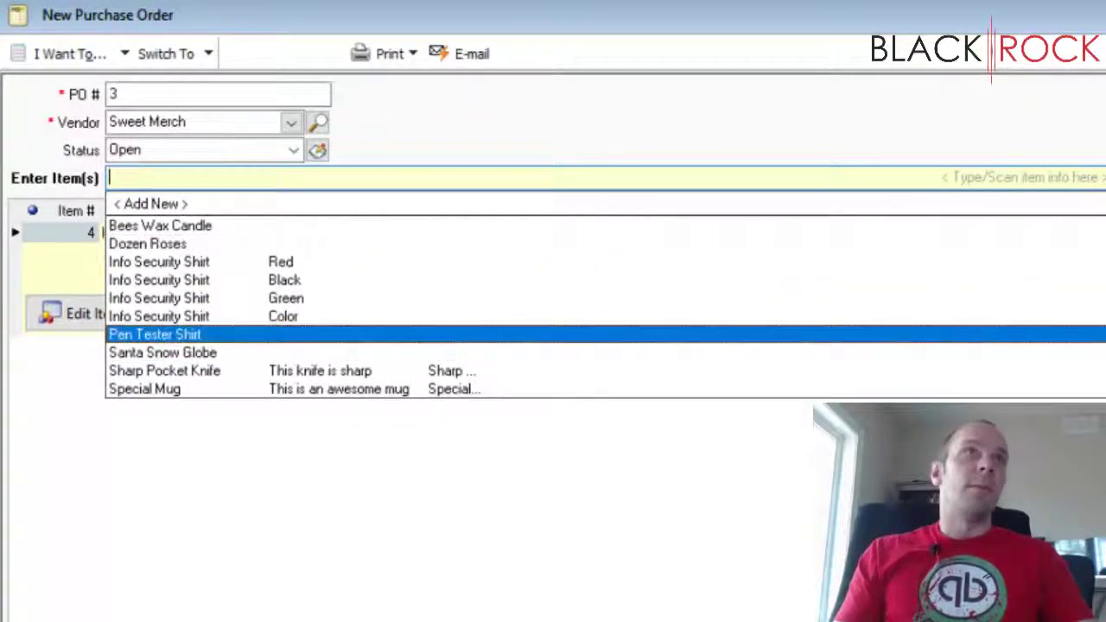
pyautogui.press('Return')
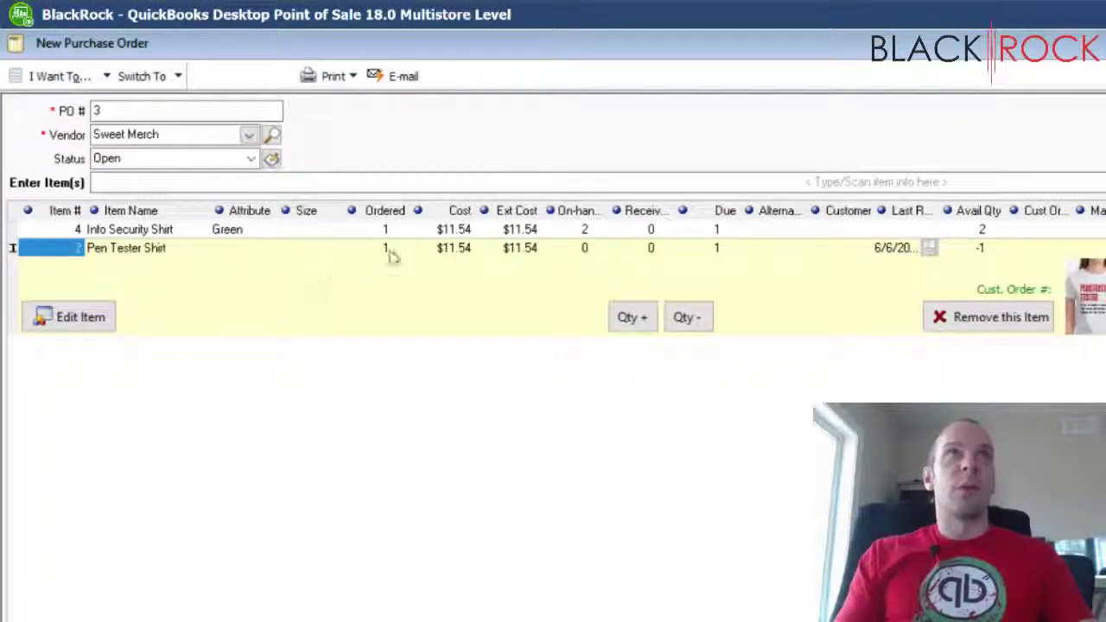
# Step: Raise the quantities to 4 Pen Tester Shirts and 2 Info Security Shirts
pyautogui.click(635, 318)
pyautogui.click(635, 318)
pyautogui.click(637, 318)
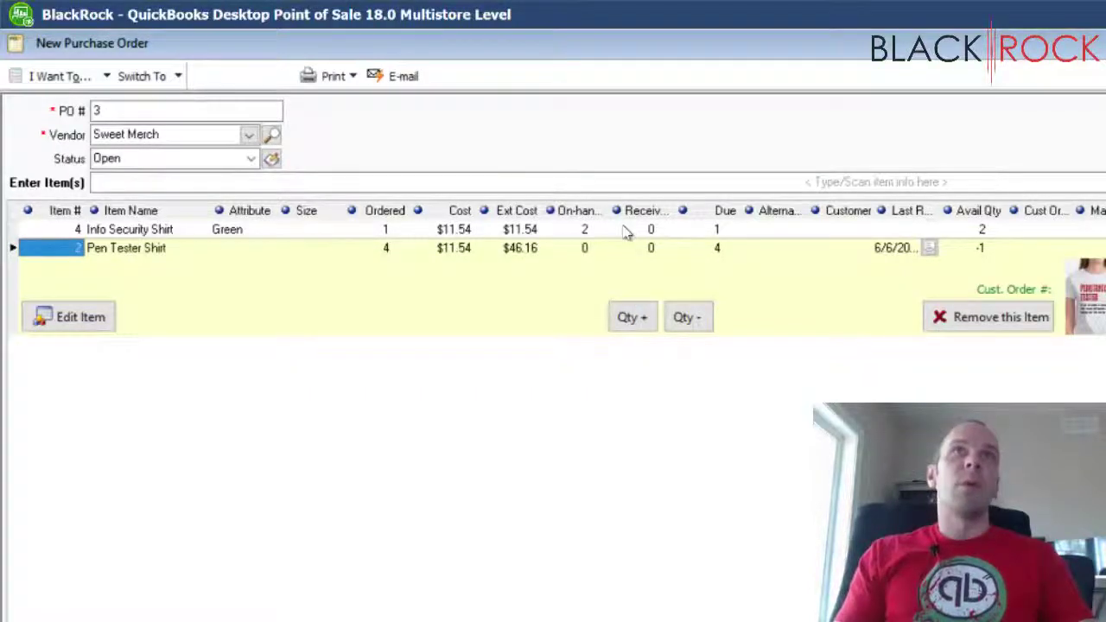
pyautogui.click(624, 227)
pyautogui.click(635, 299)
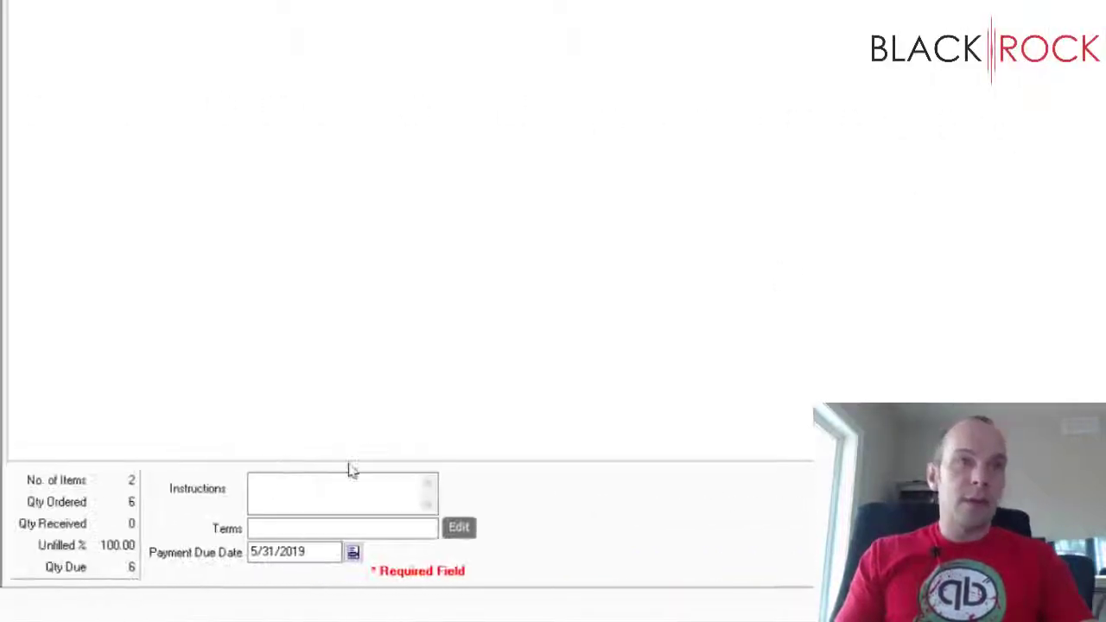
# Step: Enter the instructions 'These are my instructions. Fold the shirts twice.' on purchase order 3 and save it
pyautogui.click(345, 484)
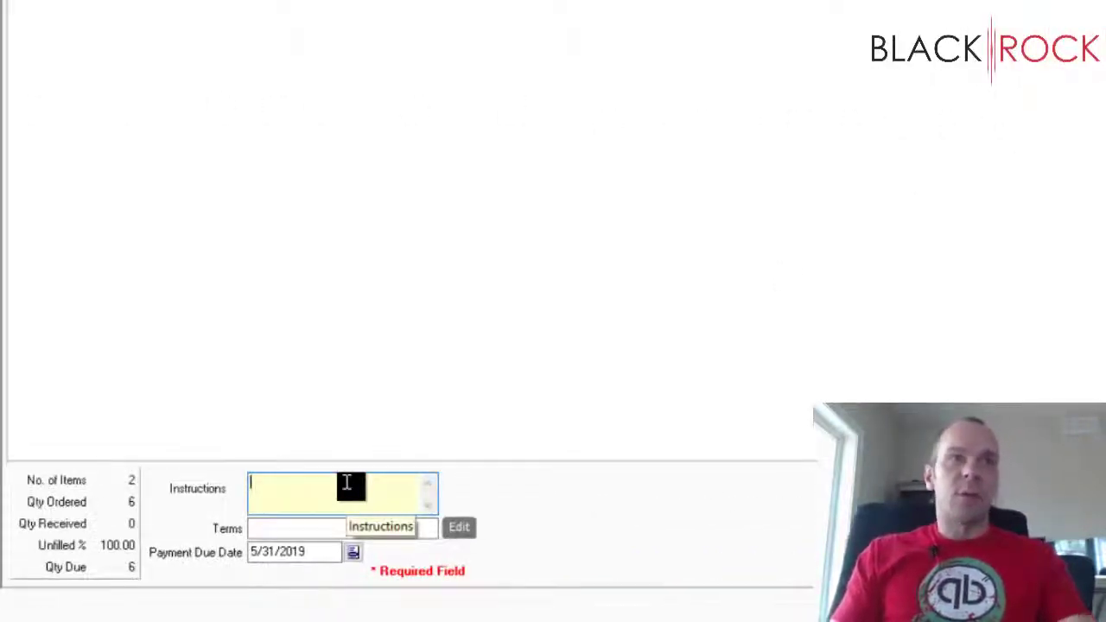
pyautogui.write('These are my instructions. Fold the shirts twice.')
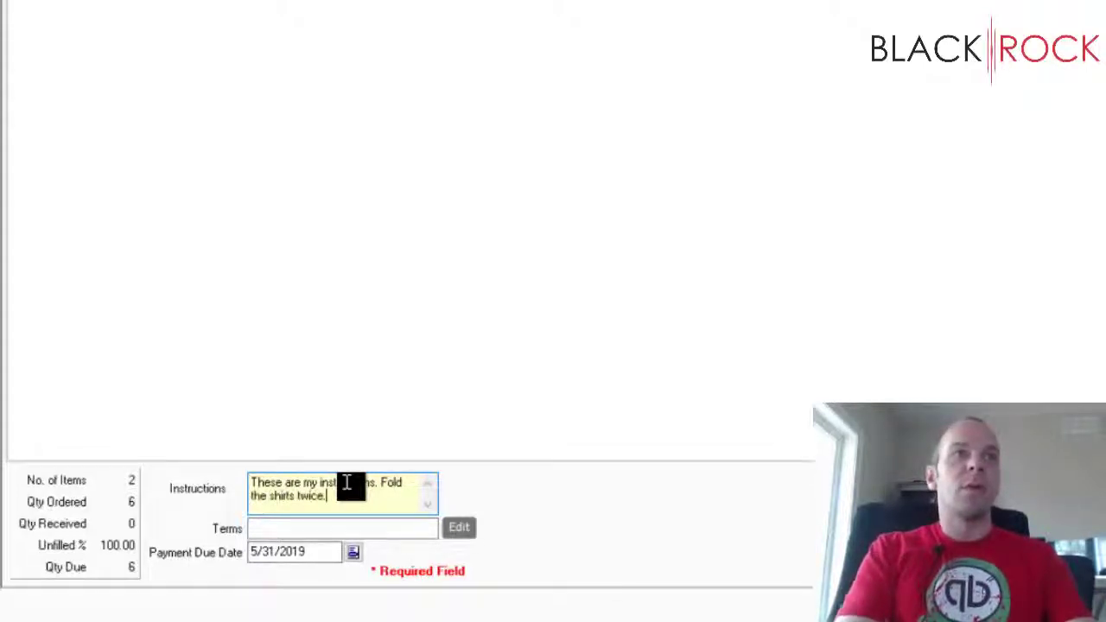
pyautogui.click(324, 529)
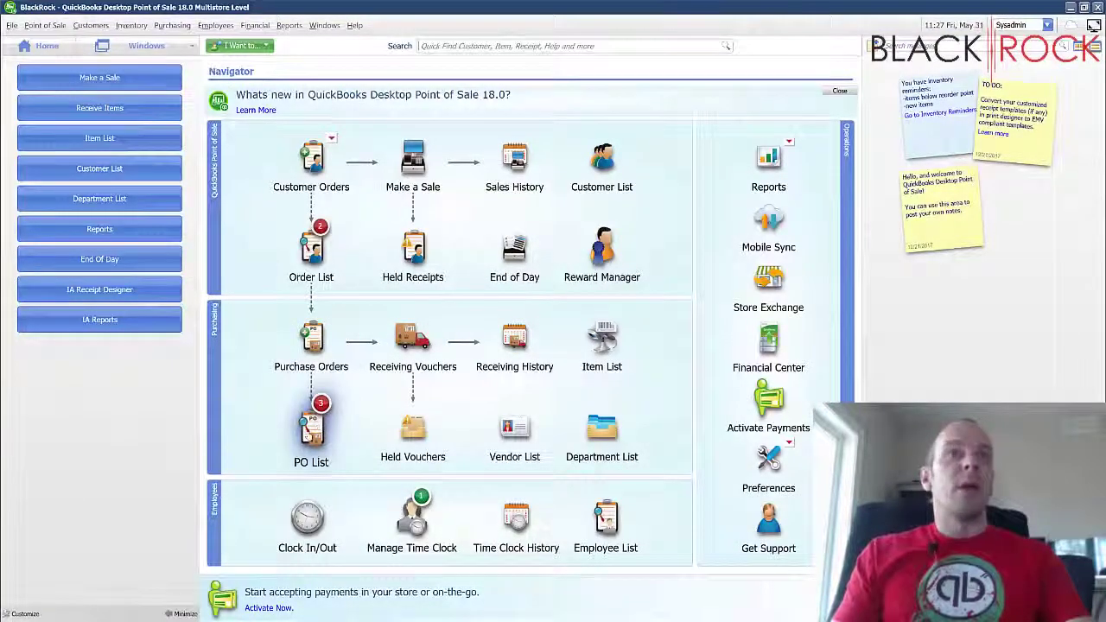
# Step: Reopen purchase order 3 from the PO list and e-mail it to Sweet Merch
pyautogui.moveTo(314, 431)
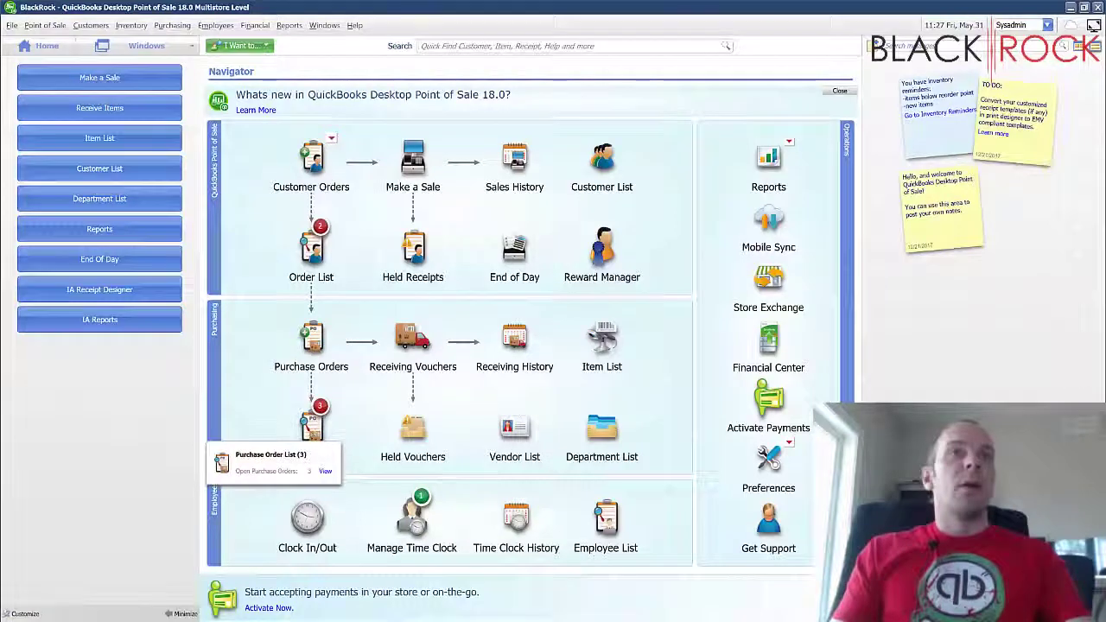
pyautogui.click(327, 472)
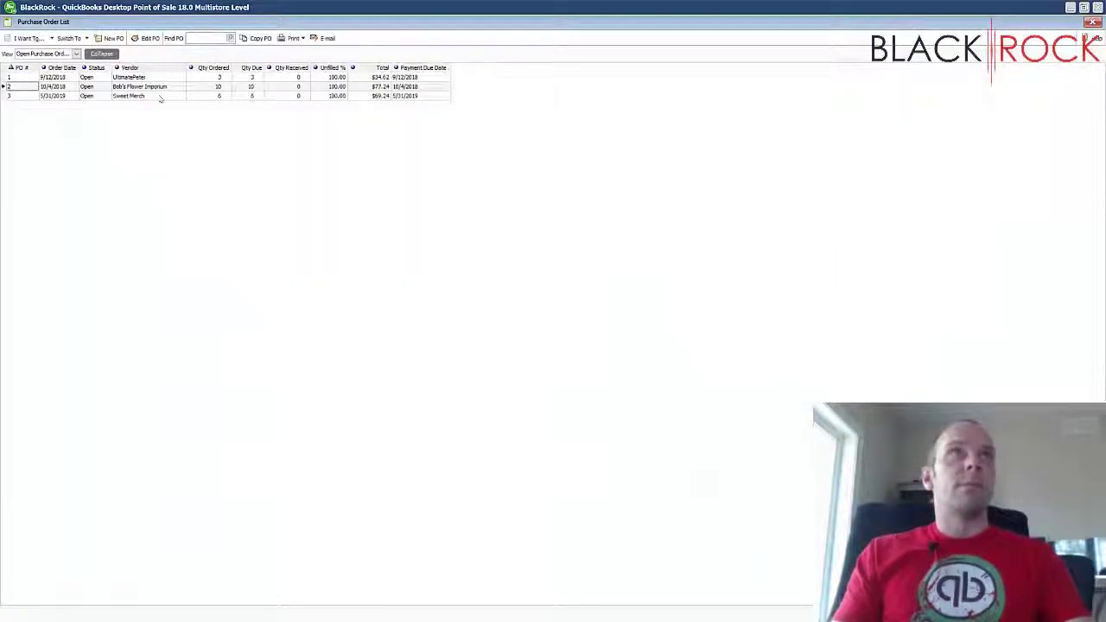
pyautogui.doubleClick(207, 169)
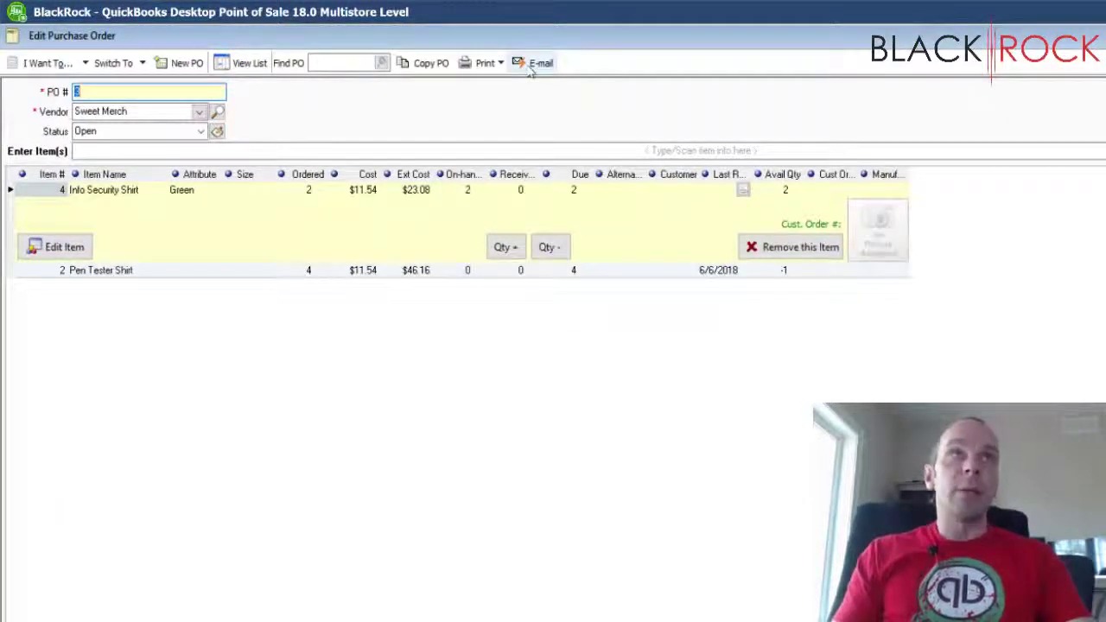
pyautogui.click(536, 64)
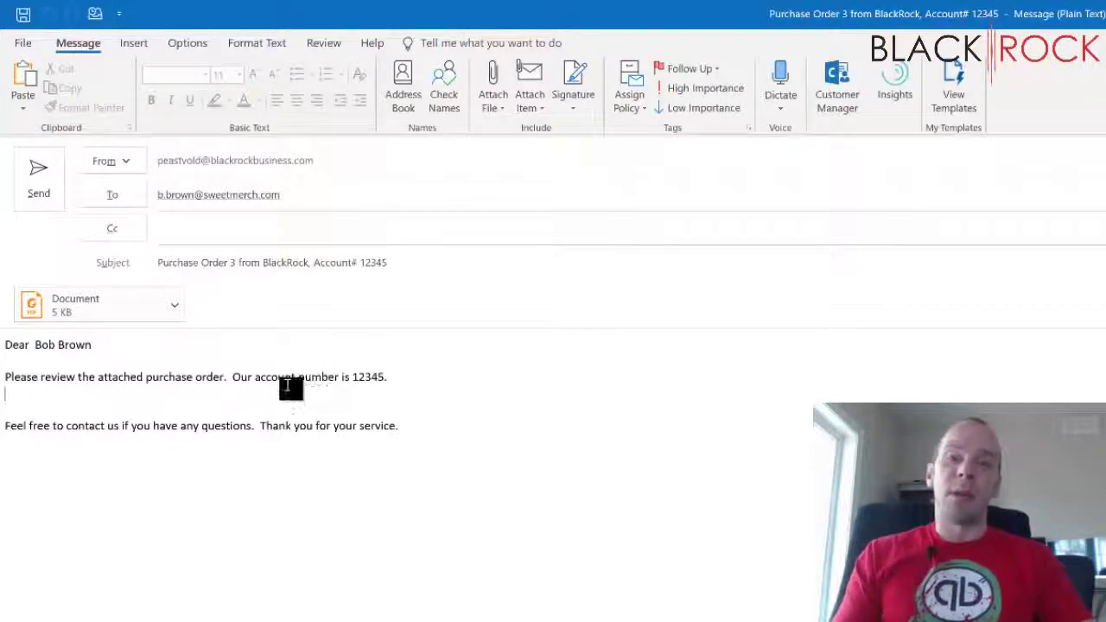
# Step: Open the purchase order PDF attached to the Outlook draft
pyautogui.doubleClick(125, 309)
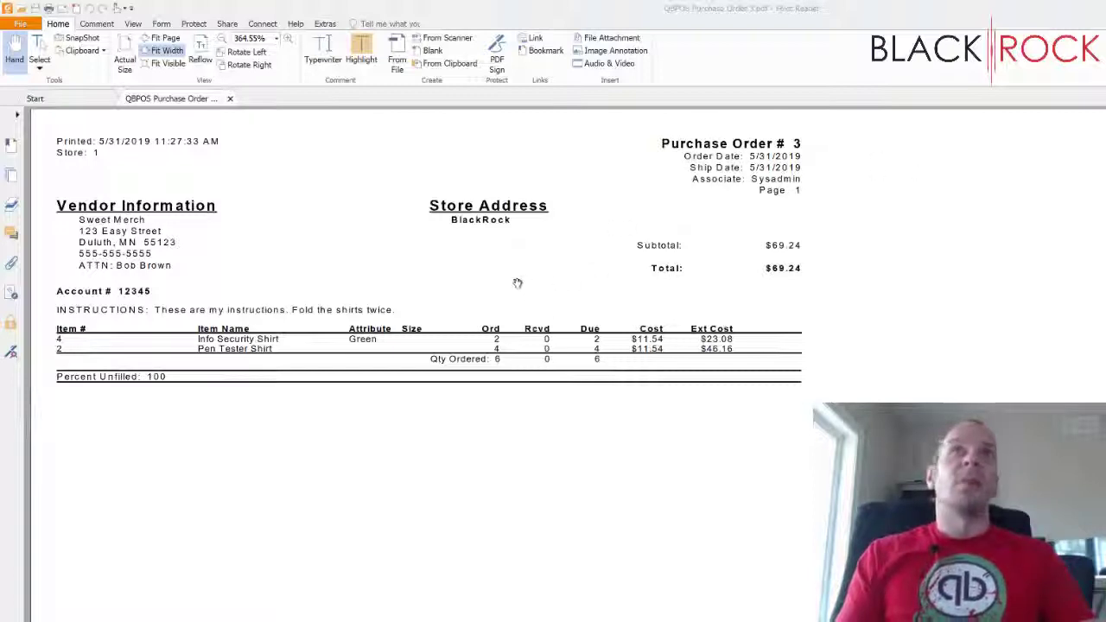
# Step: Check the PDF's vendor, shirt lines and highlighted instructions line, then close Foxit Reader
pyautogui.click(460, 220)
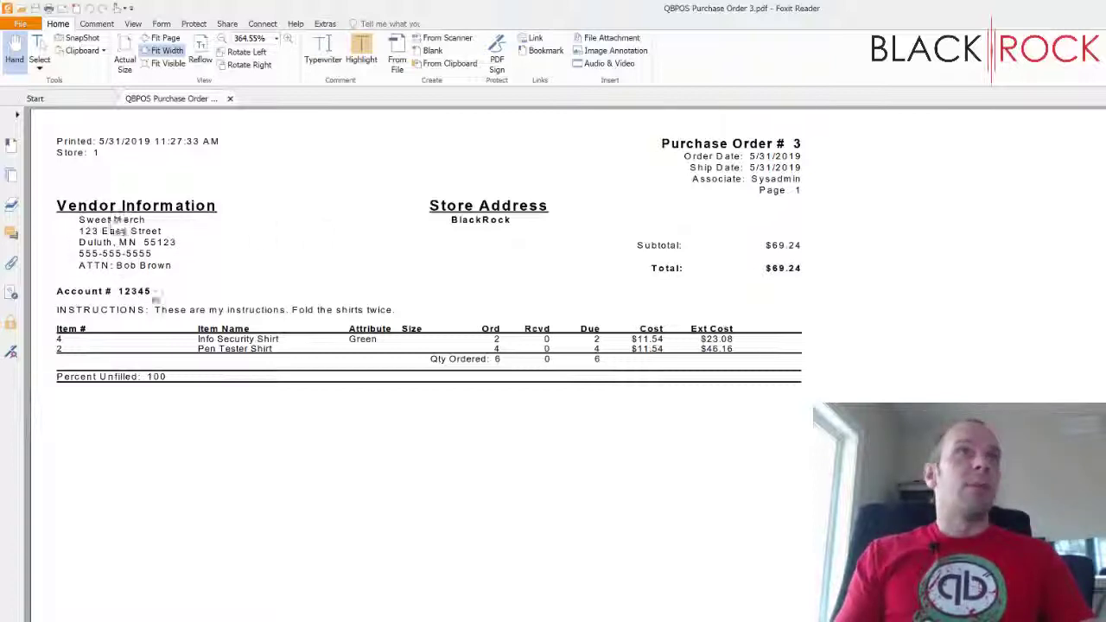
pyautogui.moveTo(162, 311); pyautogui.dragTo(459, 308)
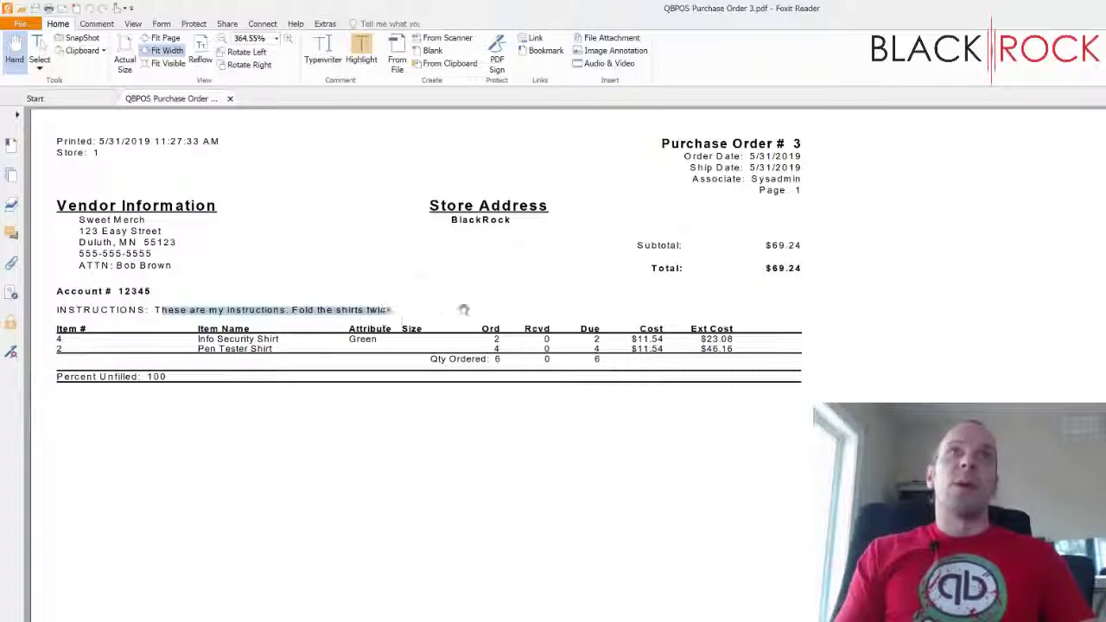
pyautogui.click(460, 308)
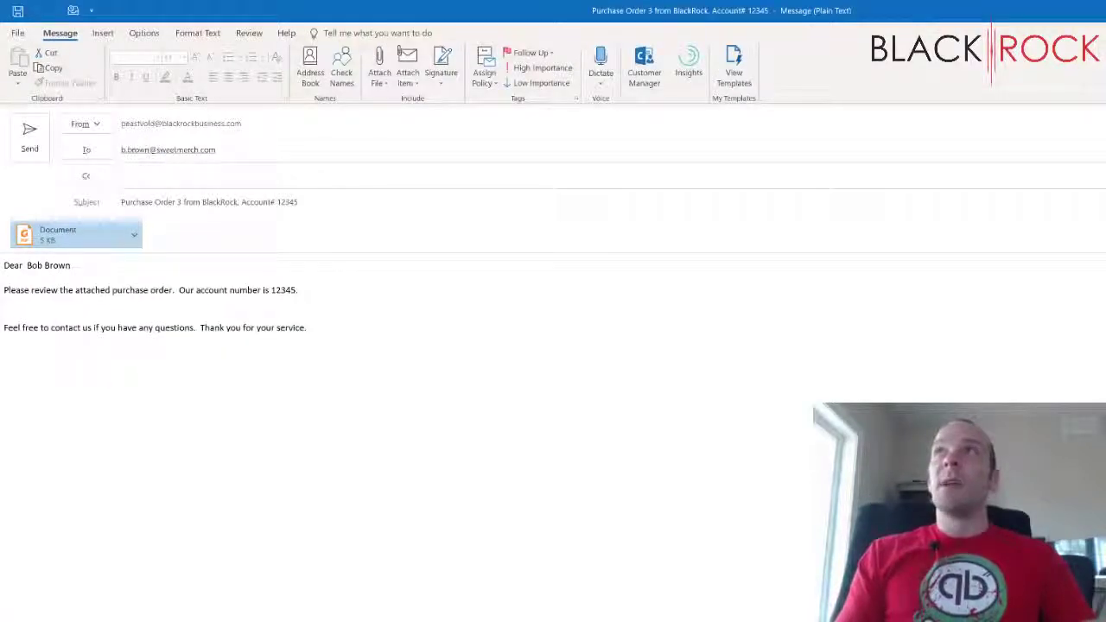
pyautogui.hotkey('alt', 'F4')
# Step: Discard the e-mail draft and view the Purchase Order List, selecting Sweet Merch's PO 3 at $69.24
pyautogui.click(726, 437)
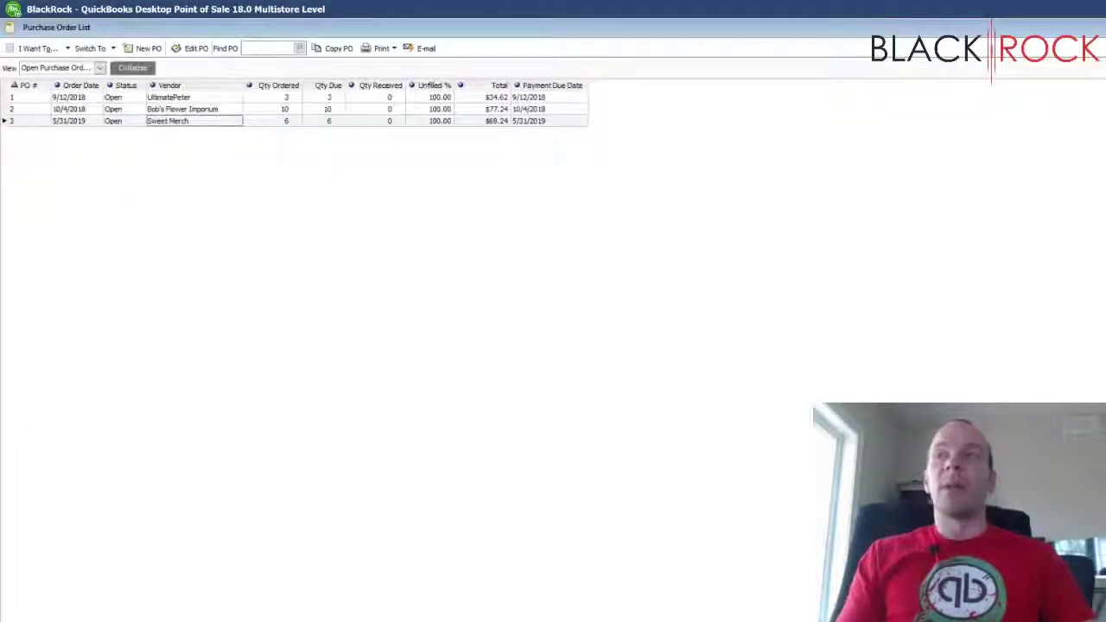
pyautogui.press('Escape')
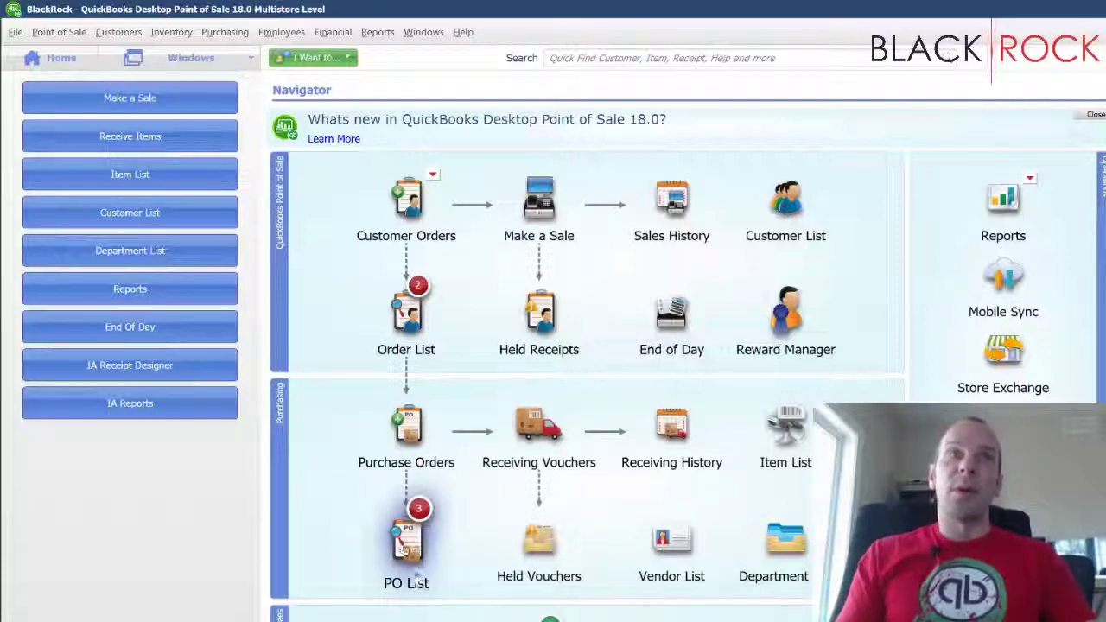
pyautogui.moveTo(409, 549)
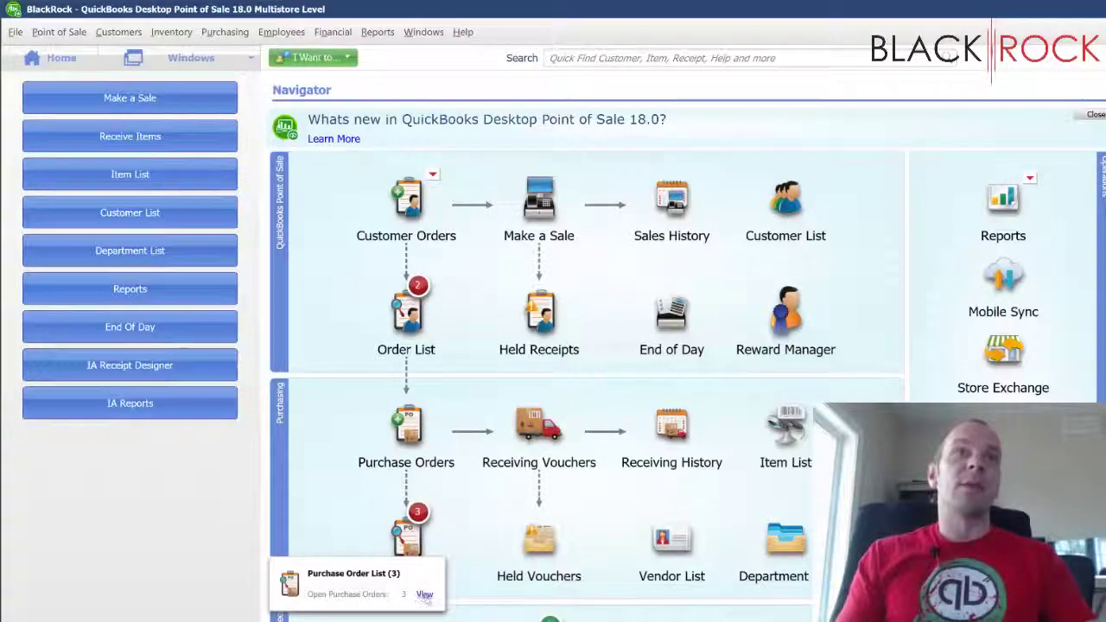
pyautogui.click(424, 594)
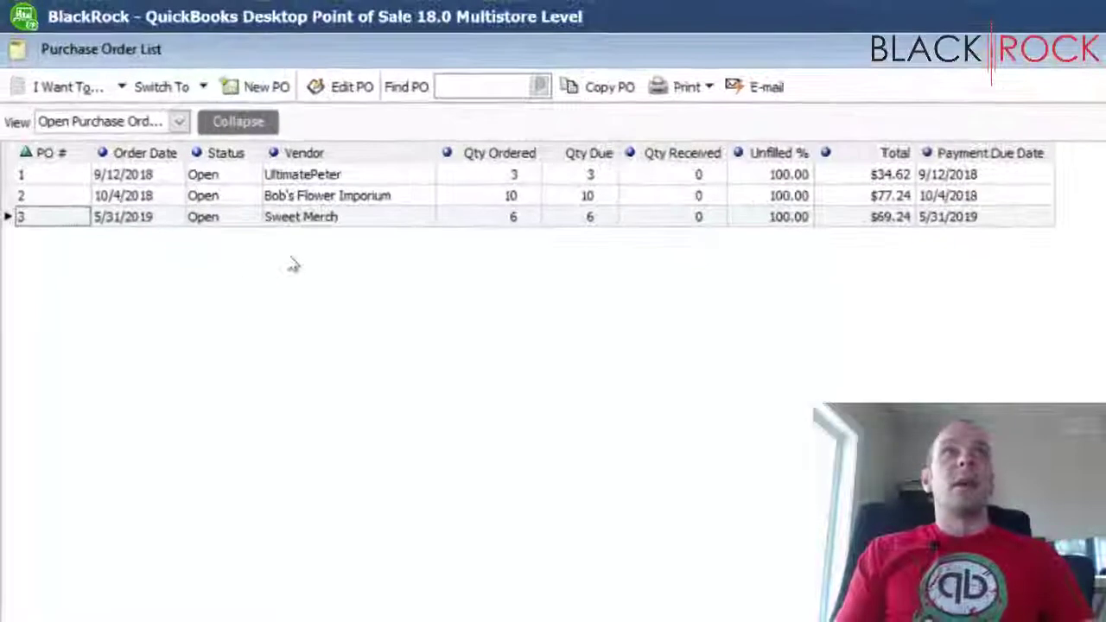
pyautogui.click(244, 177)
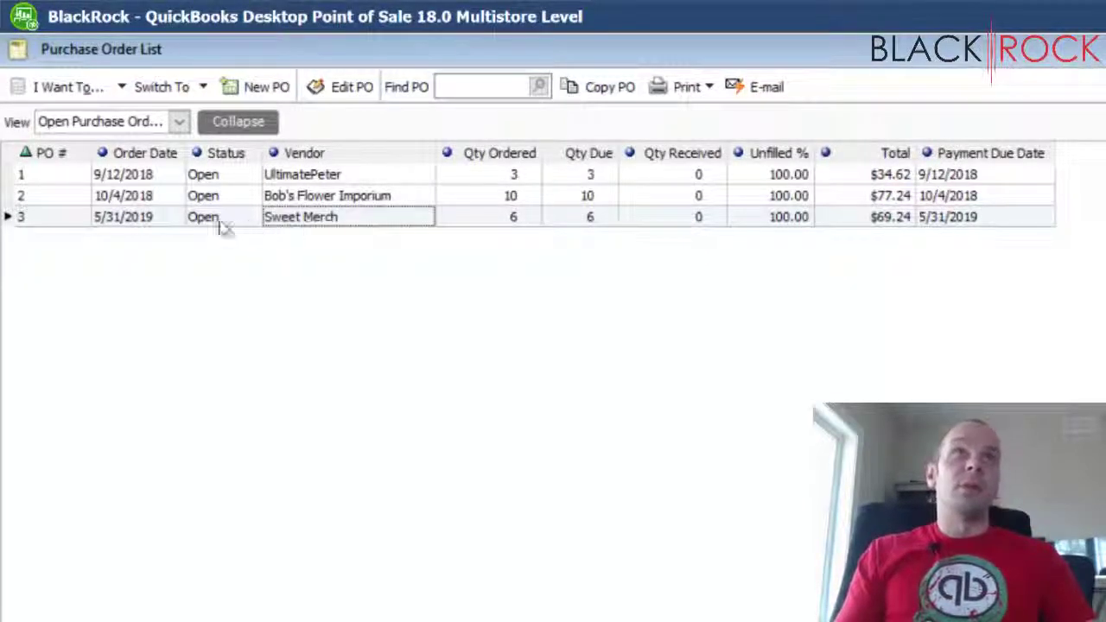